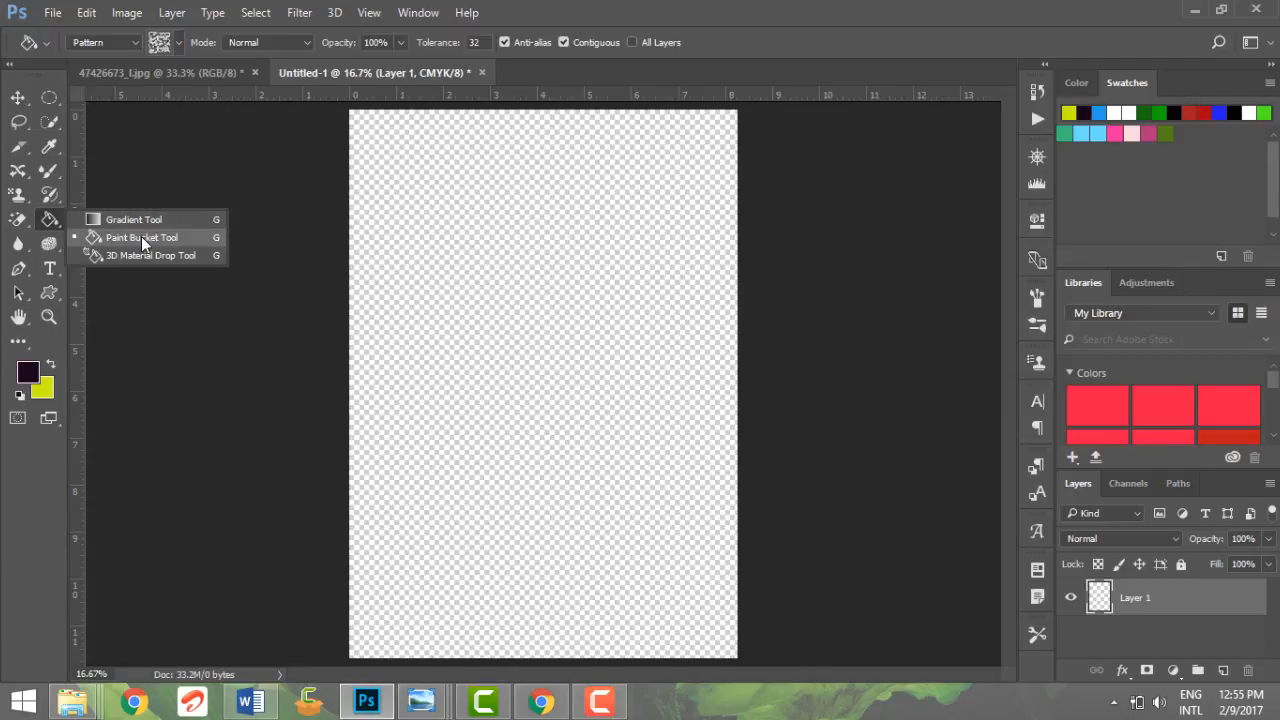
Step: Set the Paint Bucket's fill source to Foreground and fill the empty Layer 1 with the dark foreground color
key("shift+g")
key("shift+g")
key("shift+g")
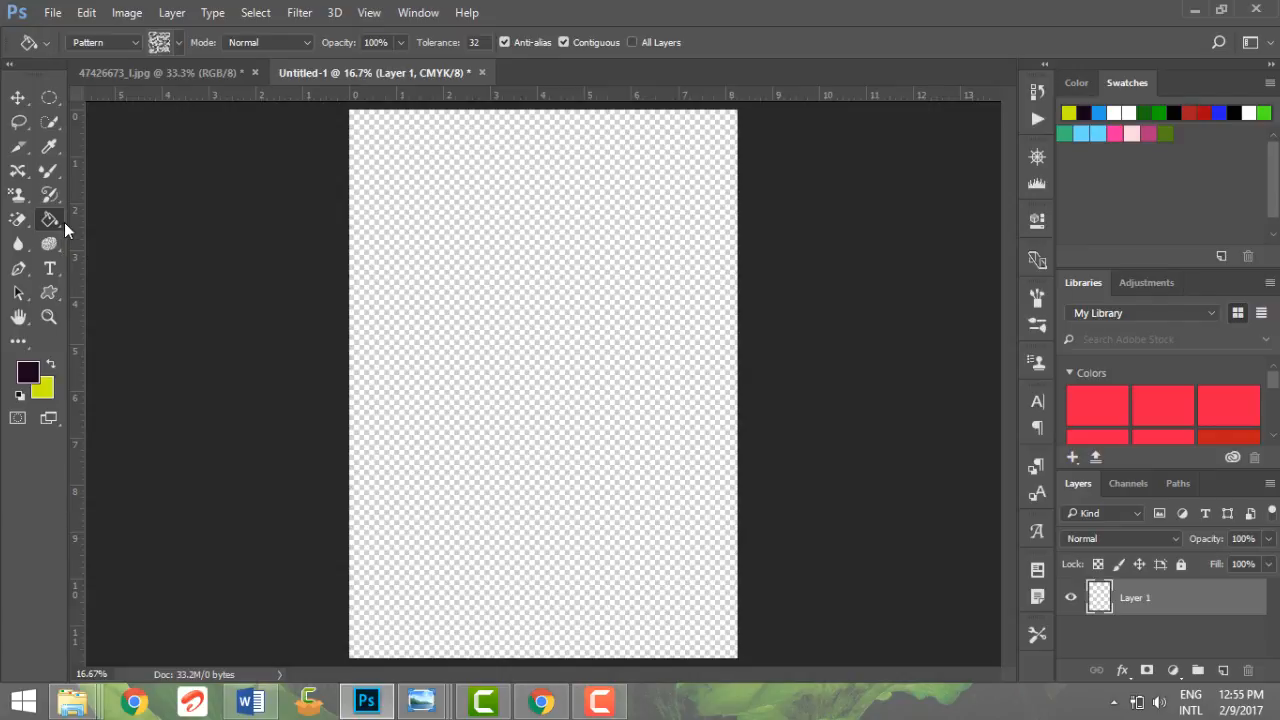
left_click(117, 42)
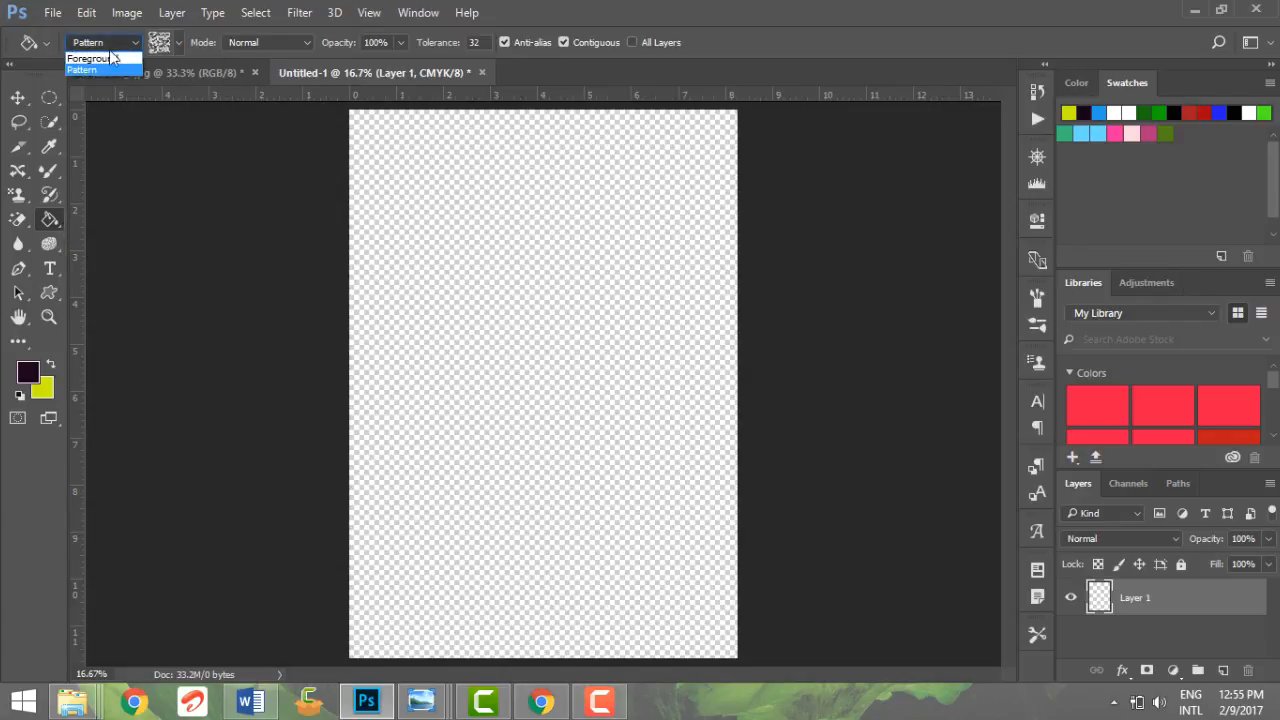
left_click(108, 57)
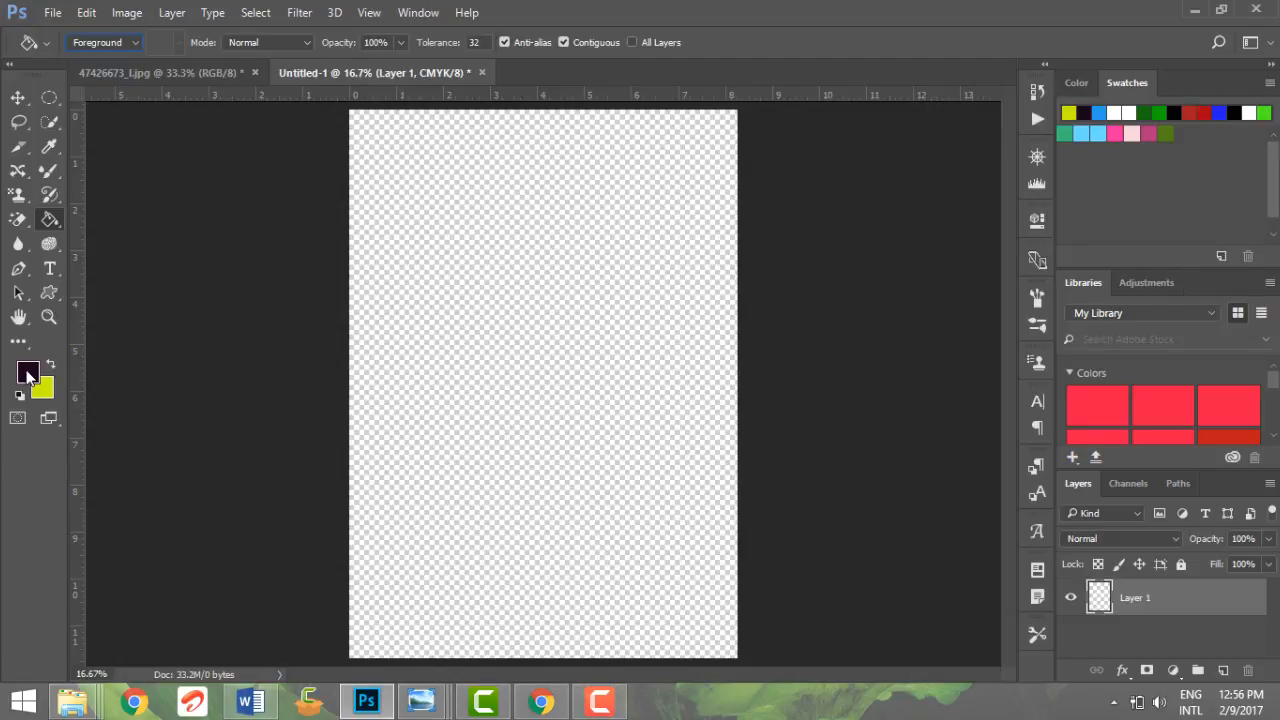
left_click(441, 271)
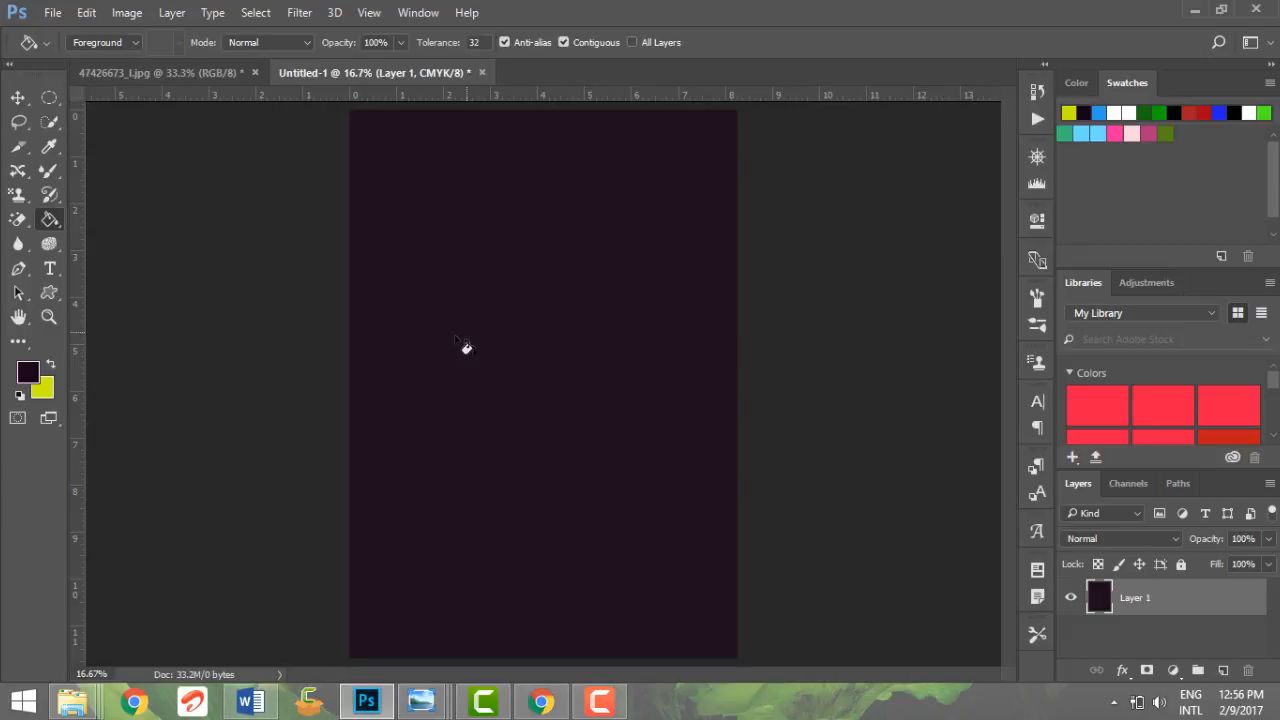
Step: Fill Layer 1 with the yellow background color, undoing a trial refill with the dark foreground color
key("ctrl+BackSpace")
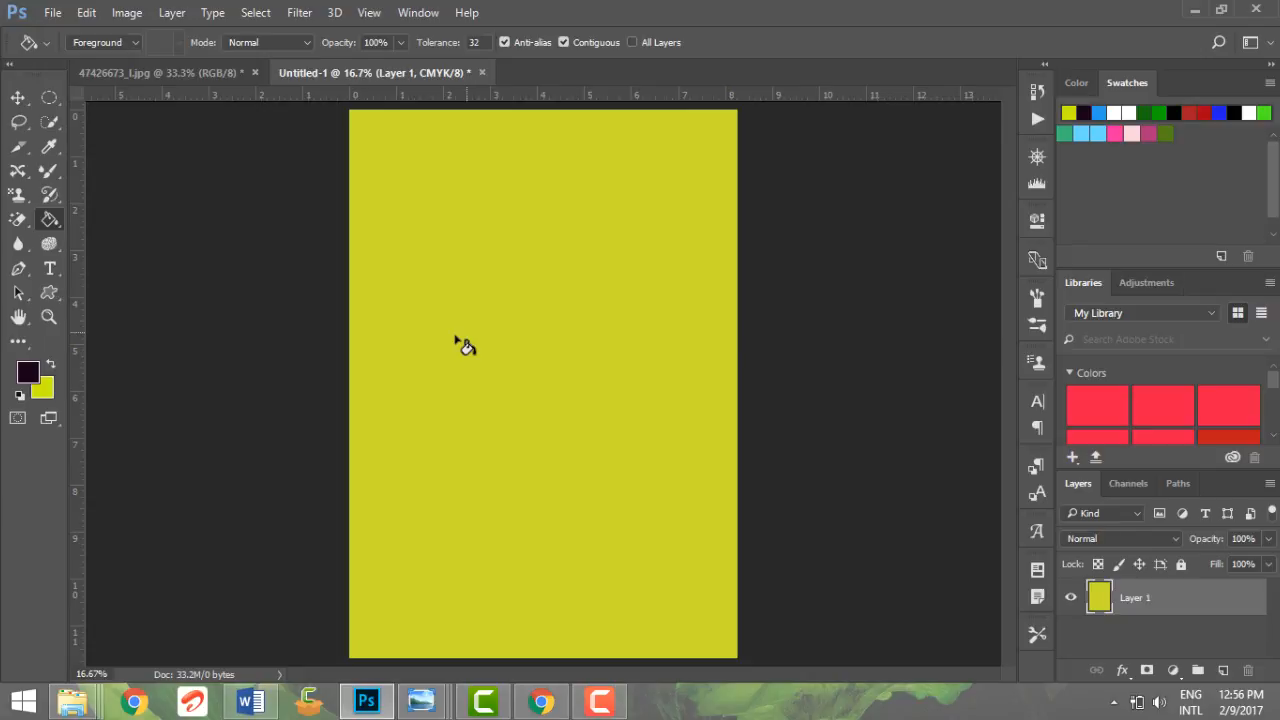
left_click(465, 347)
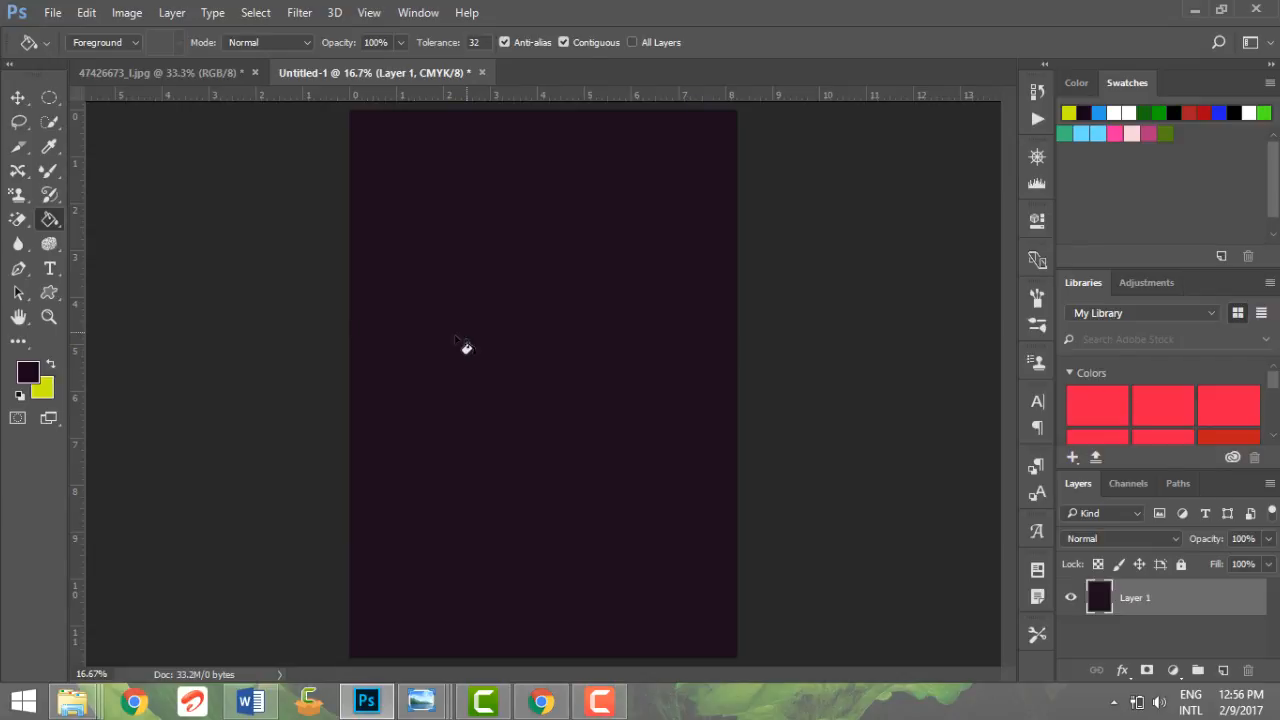
key("ctrl+z")
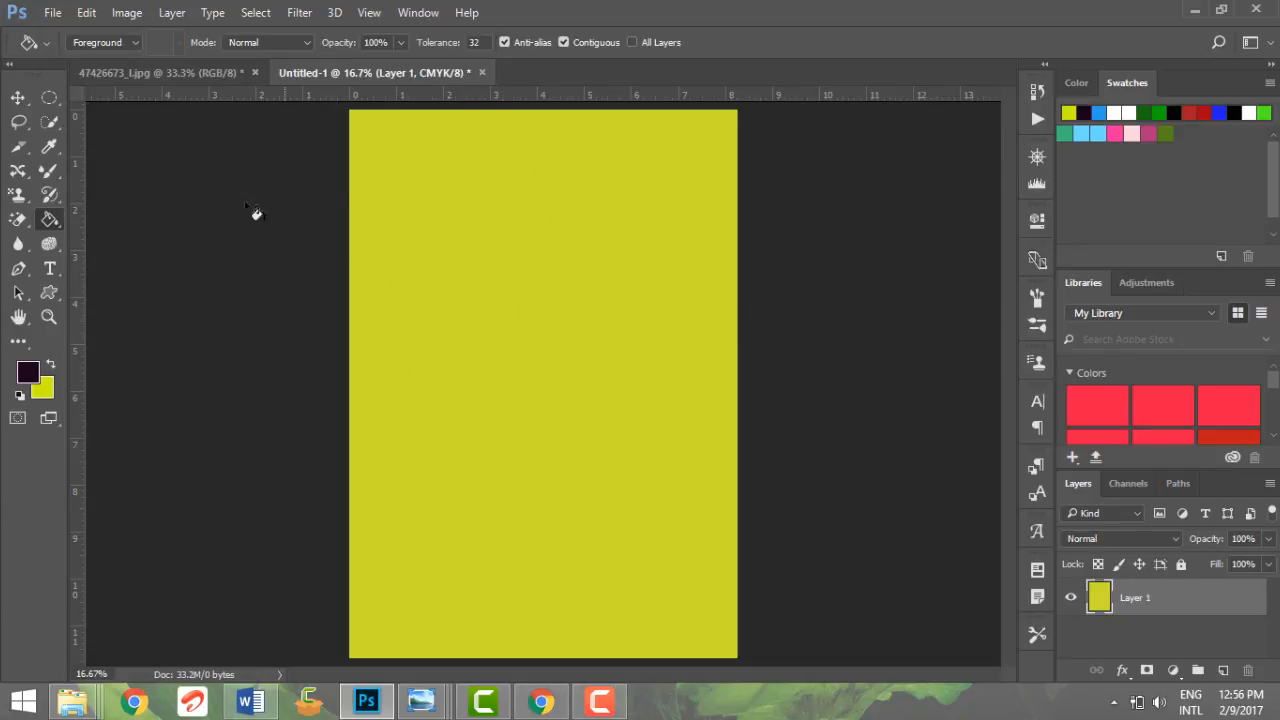
Step: Draw a closed four-sided path mid-page with the Pen tool and test filling the layer with the dark foreground and yellow background colors
left_click(20, 269)
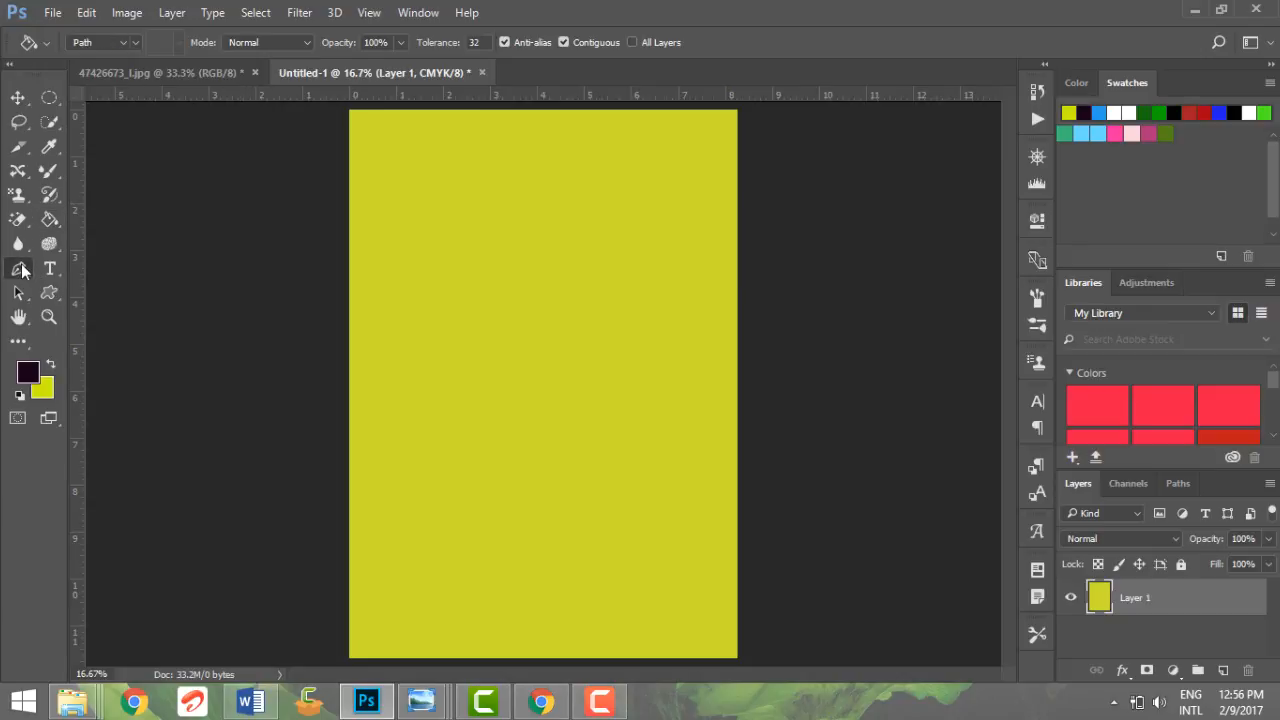
left_click(520, 228)
left_click(660, 306)
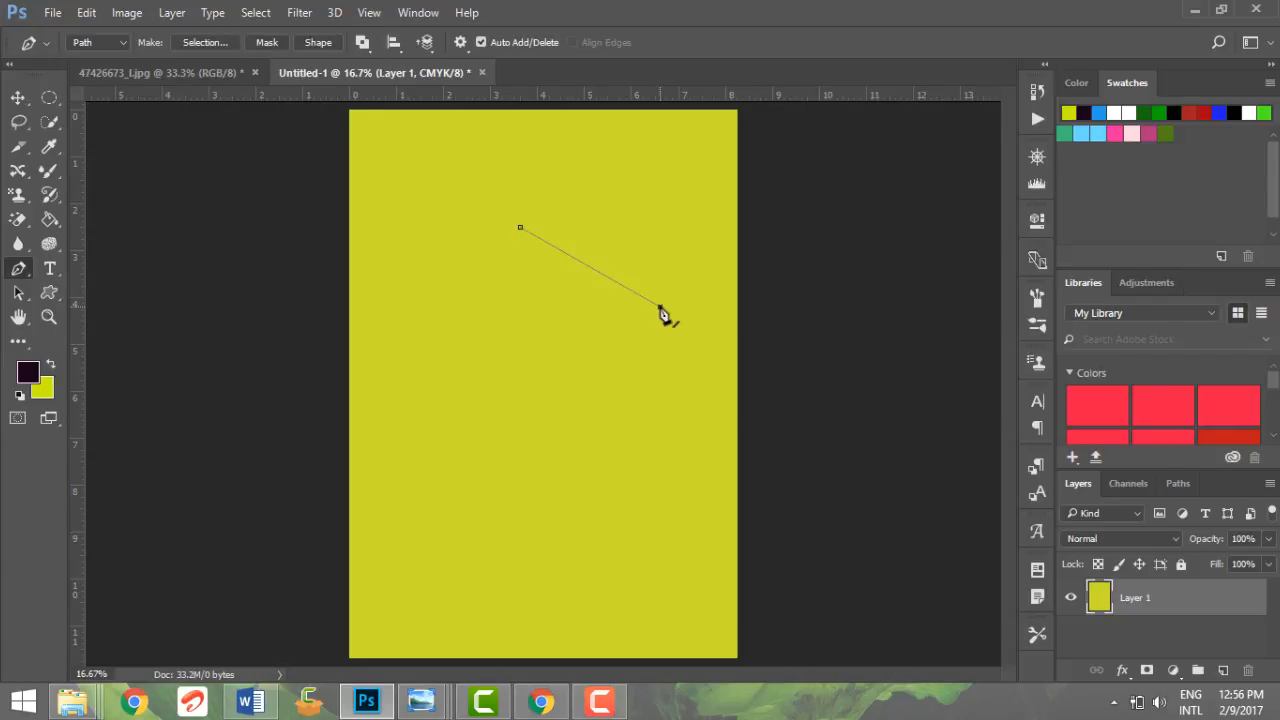
left_click(555, 455)
left_click(454, 406)
left_click(521, 230)
key("alt+BackSpace")
key("ctrl+BackSpace")
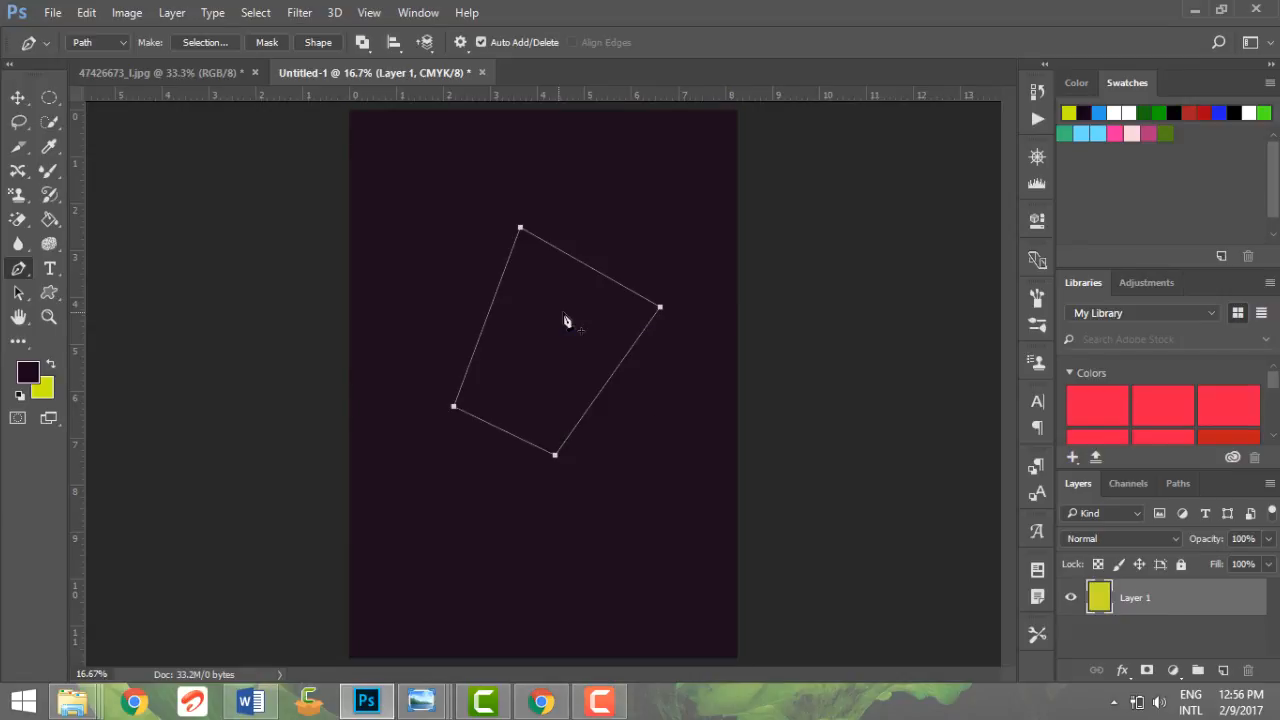
Step: Convert the four-sided path to a new selection with a 2-pixel feather radius and fill it with the dark foreground color
right_click(566, 322)
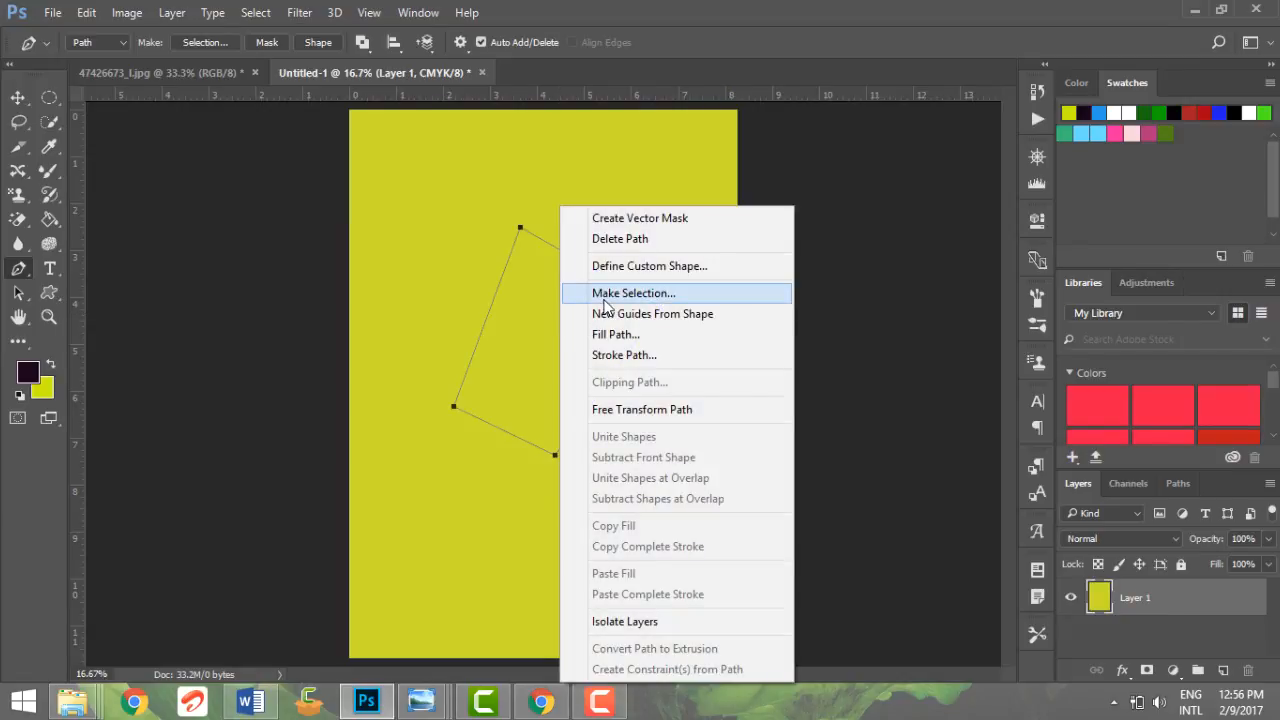
left_click(605, 301)
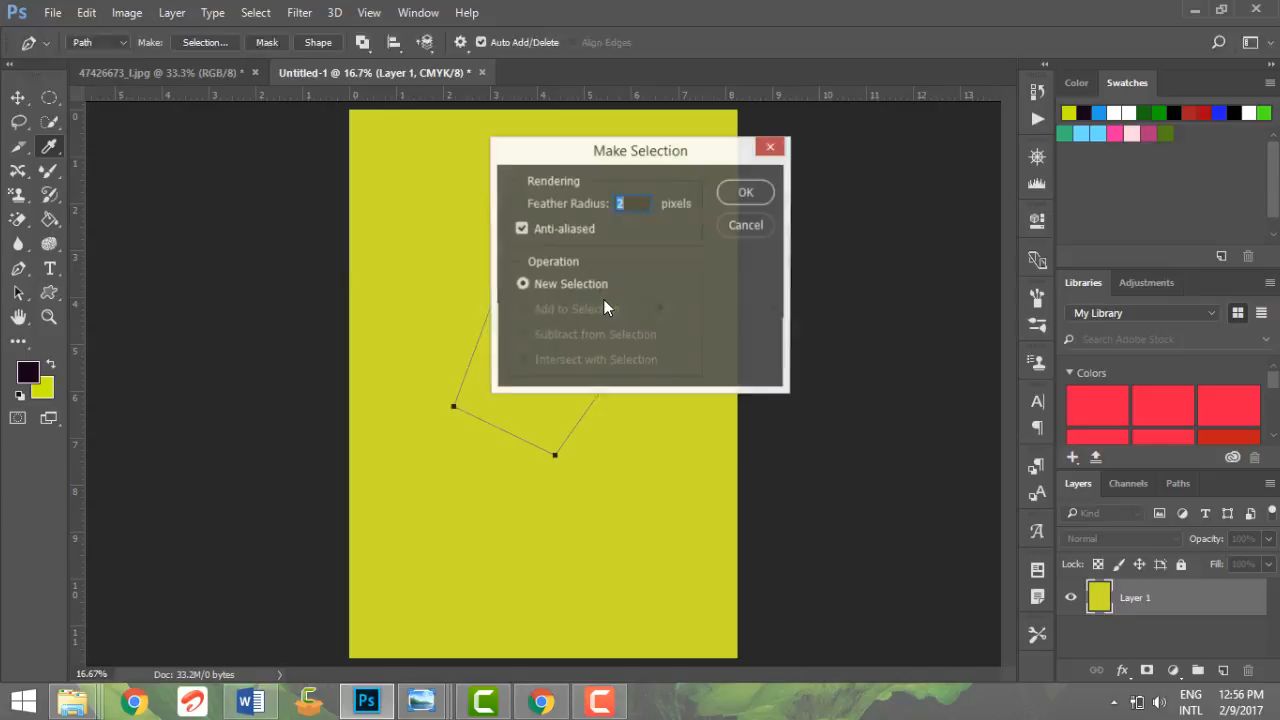
left_click(750, 195)
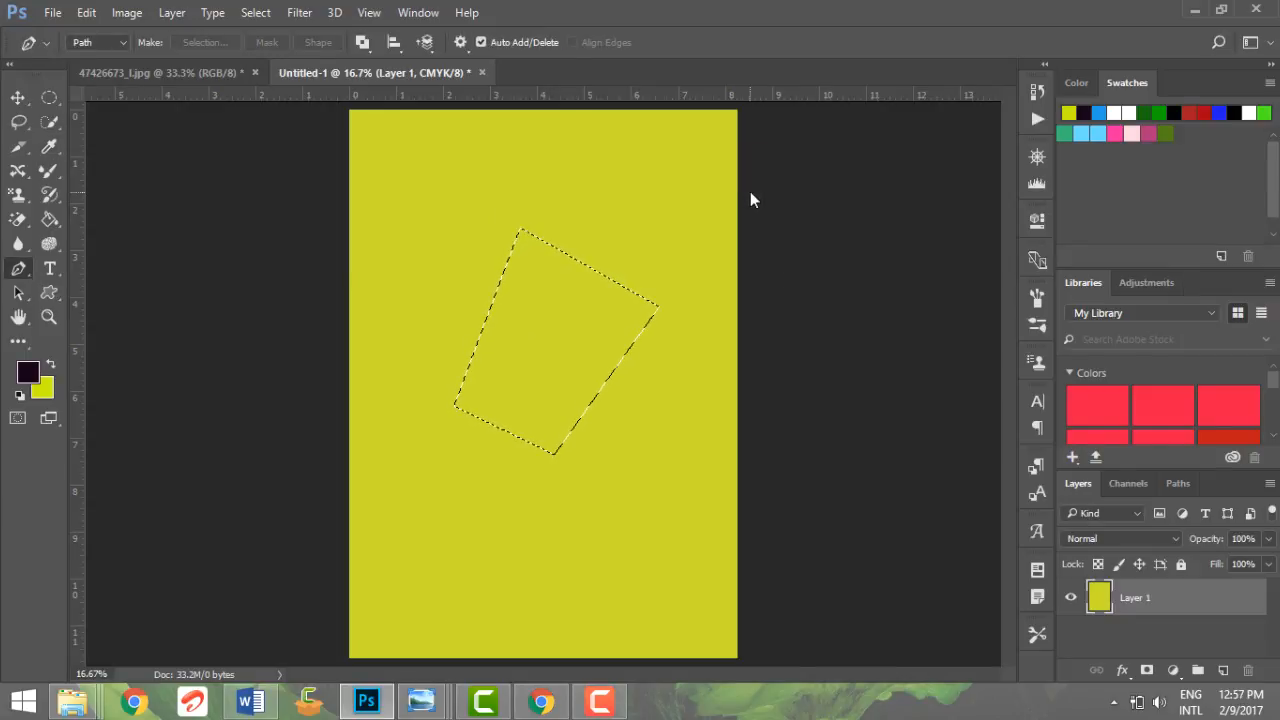
key("alt+BackSpace")
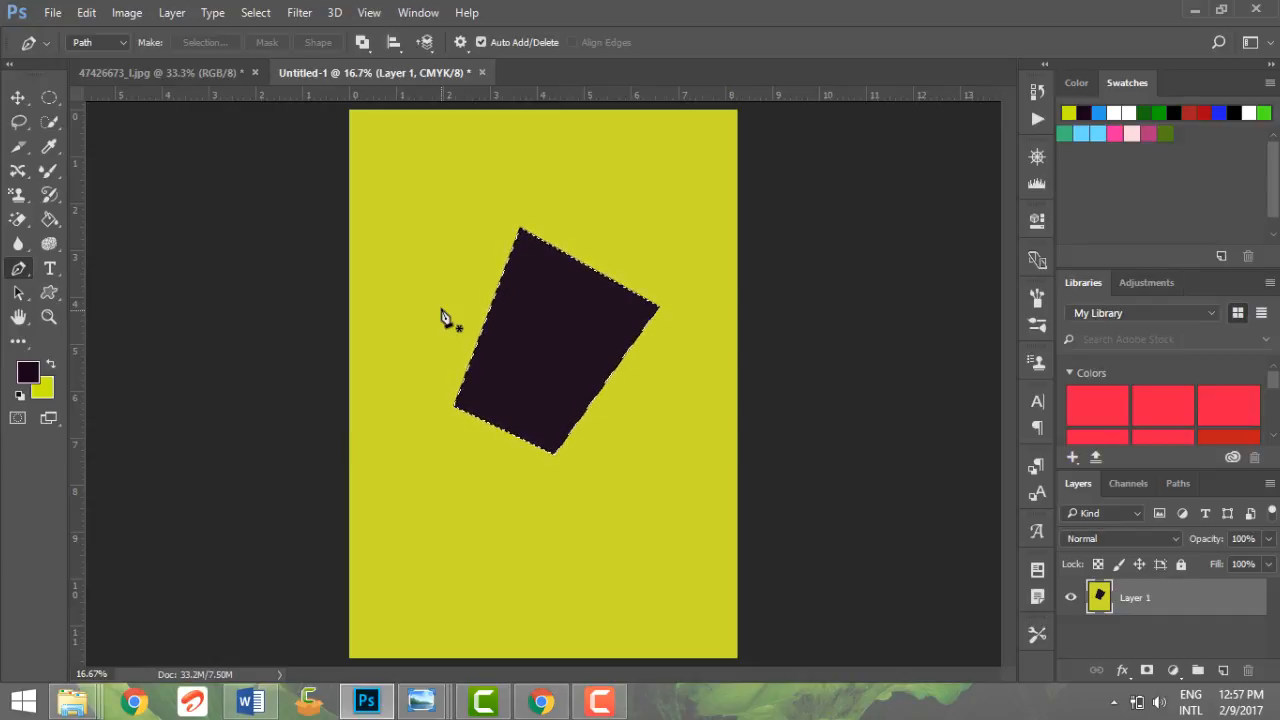
Step: Undo the stray path, the dark fill, the selection and the four-sided path, back to the plain yellow layer
left_click_drag(163, 245, 52, 216)
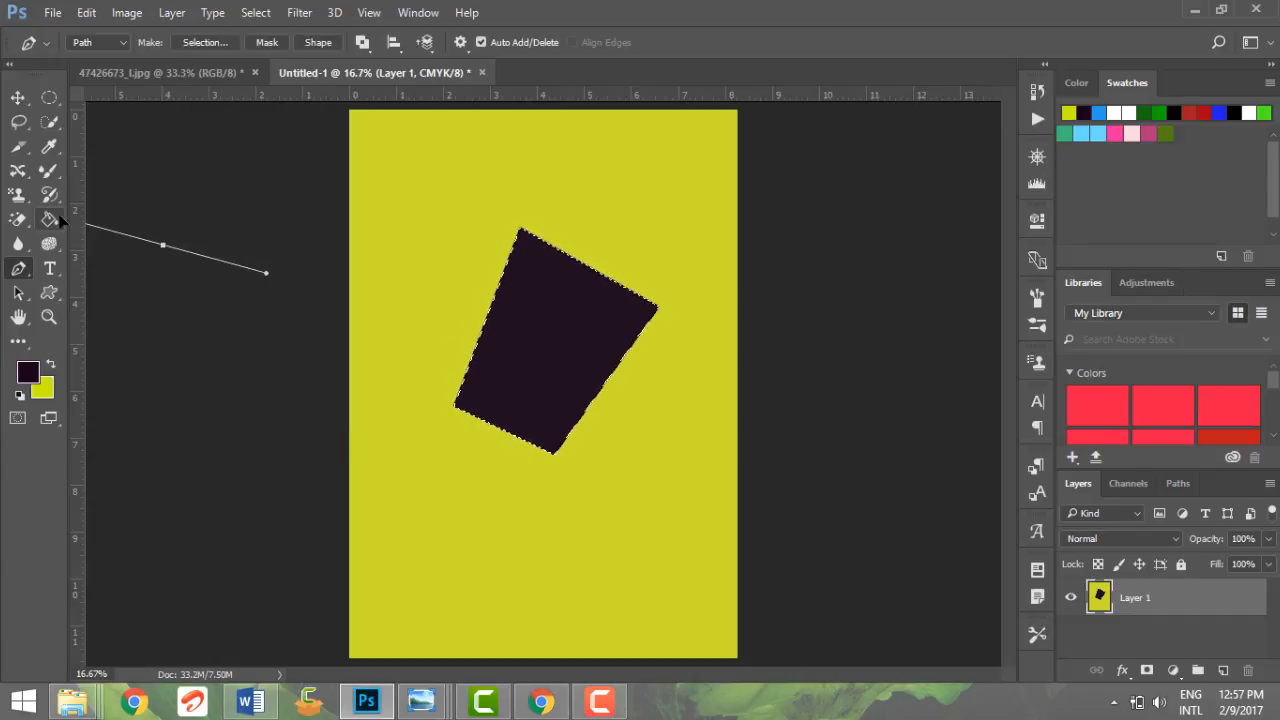
left_click(54, 217)
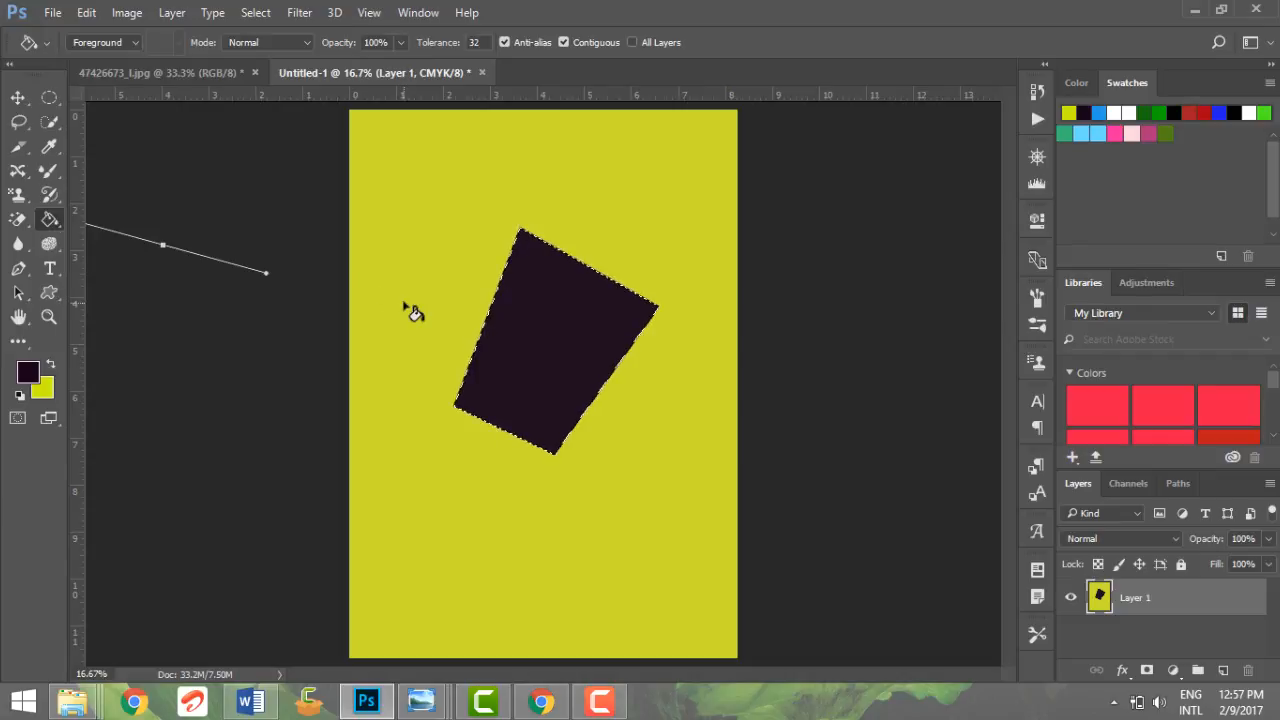
key("ctrl+alt+z")
key("ctrl+alt+z")
key("ctrl+alt+z")
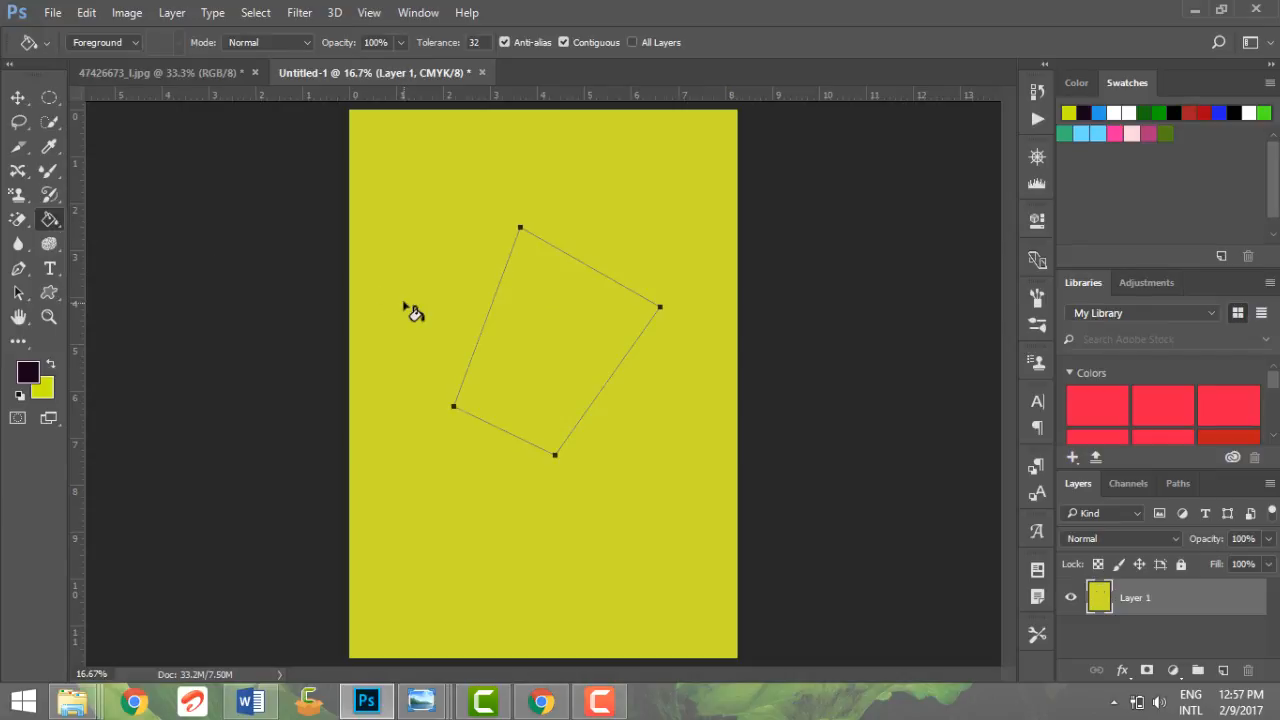
key("ctrl+alt+z")
key("ctrl+alt+z")
key("ctrl+alt+z")
key("ctrl+alt+z")
key("ctrl+alt+z")
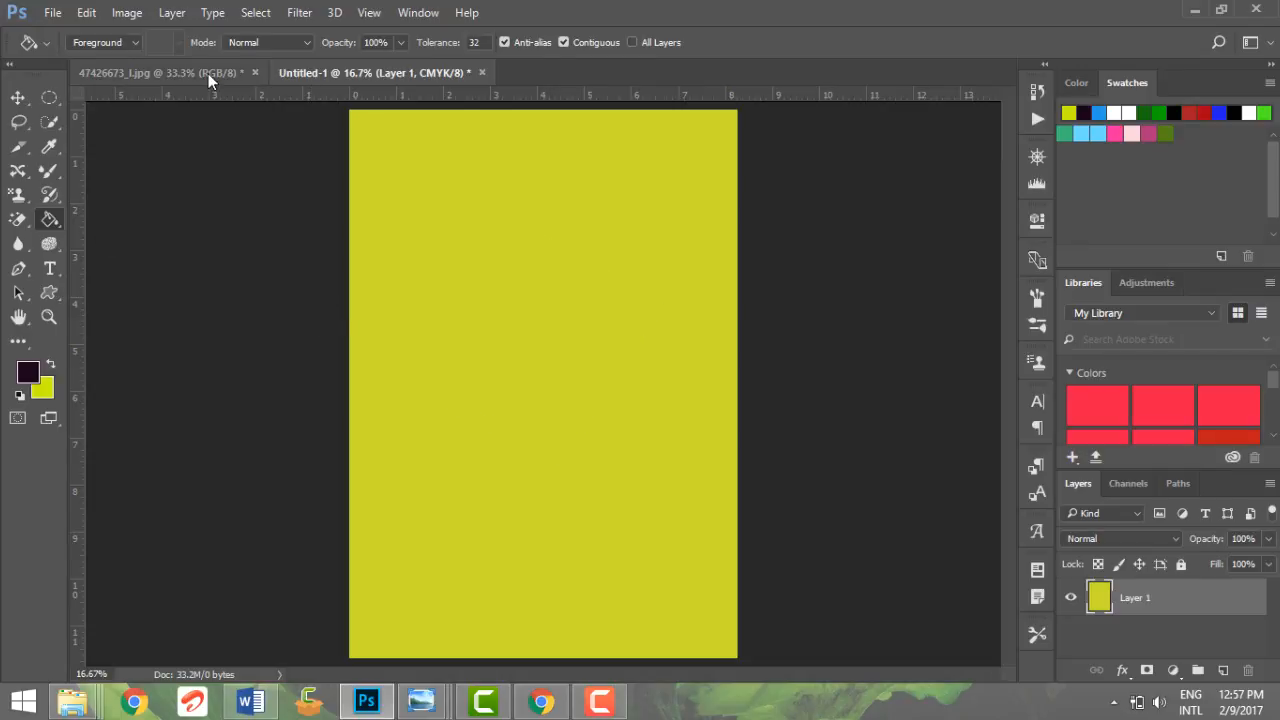
Step: Set the Paint Bucket's fill source to Pattern, choose the black-and-white speckled pattern and fill the whole yellow layer with it
left_click(118, 42)
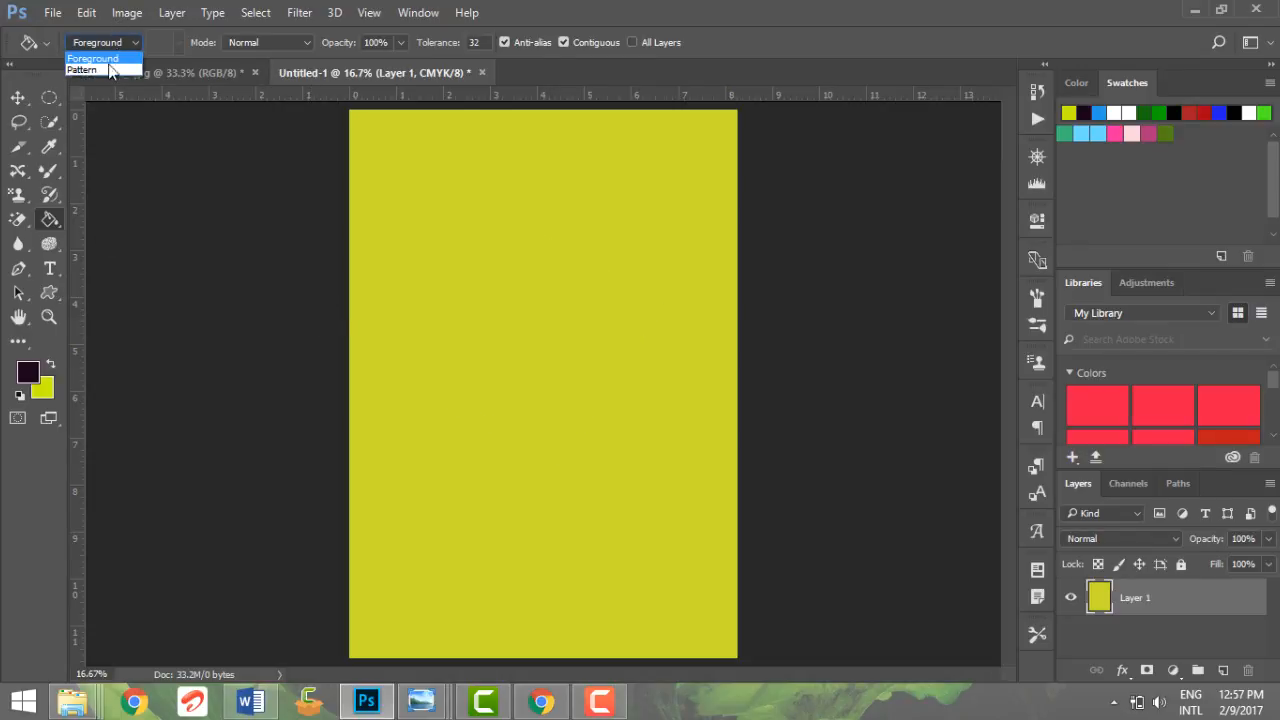
left_click(109, 64)
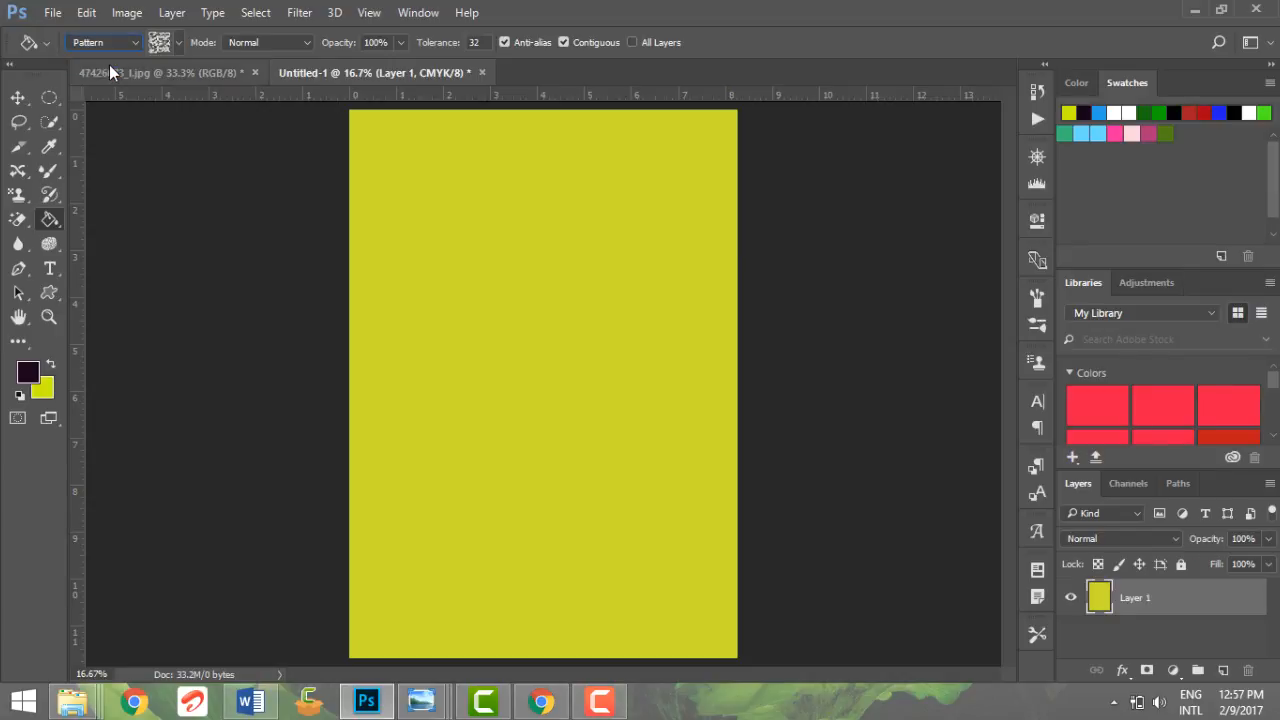
left_click(180, 42)
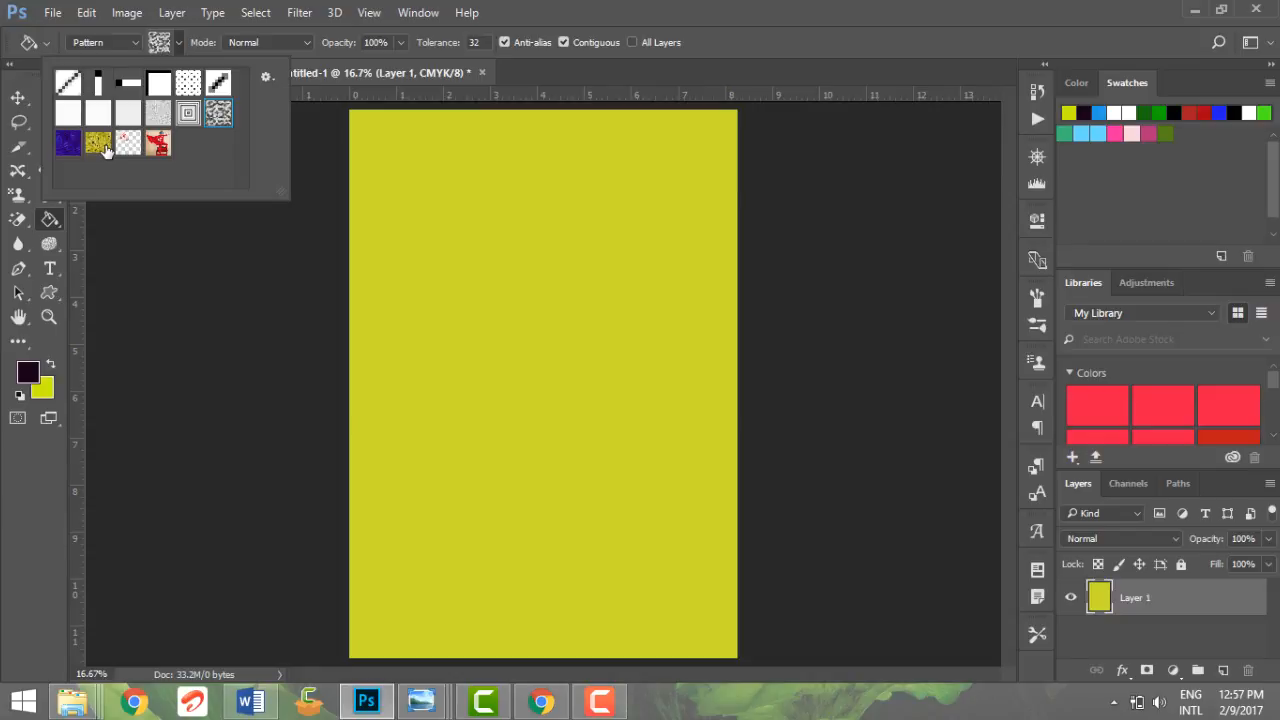
double_click(212, 121)
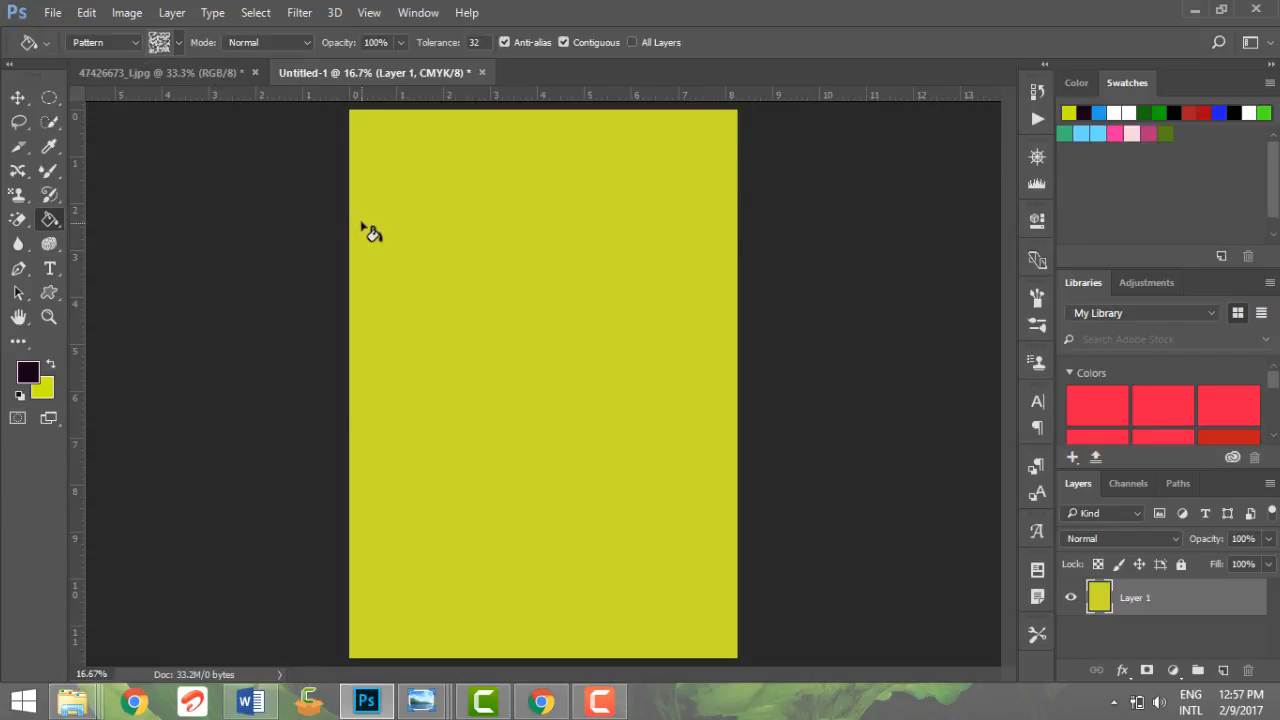
left_click(410, 262)
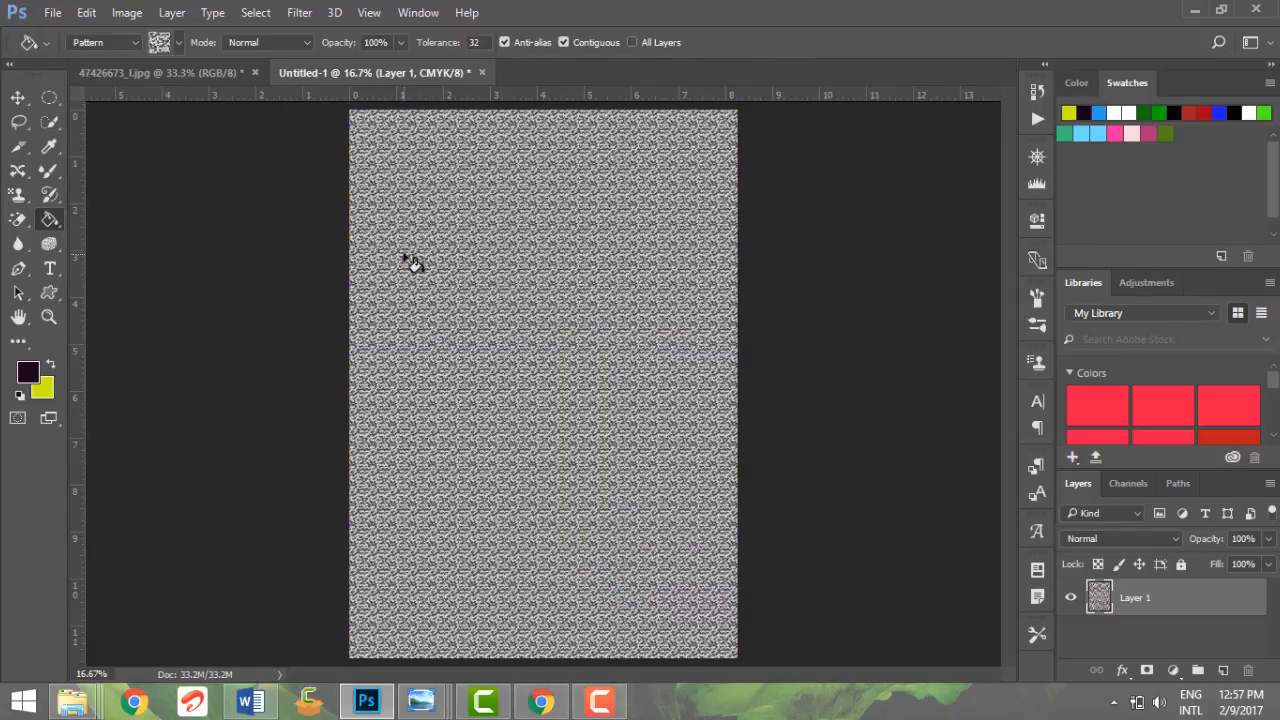
left_click(273, 41)
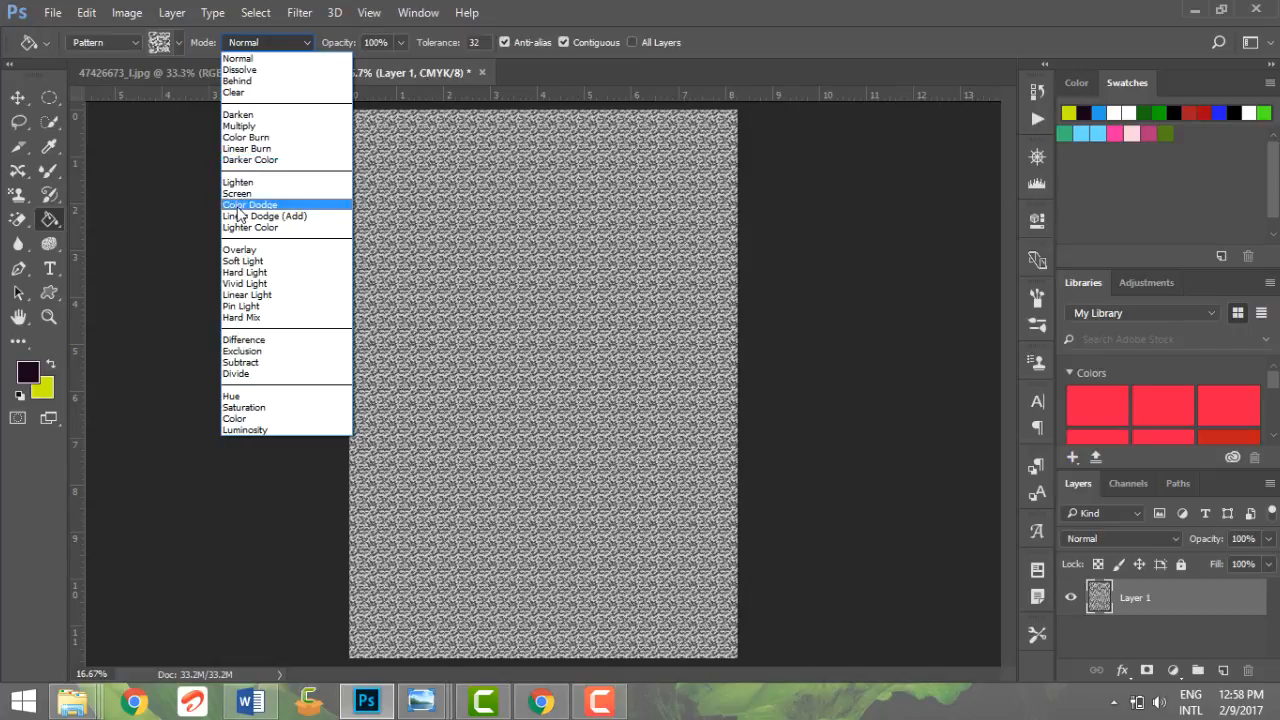
left_click(424, 212)
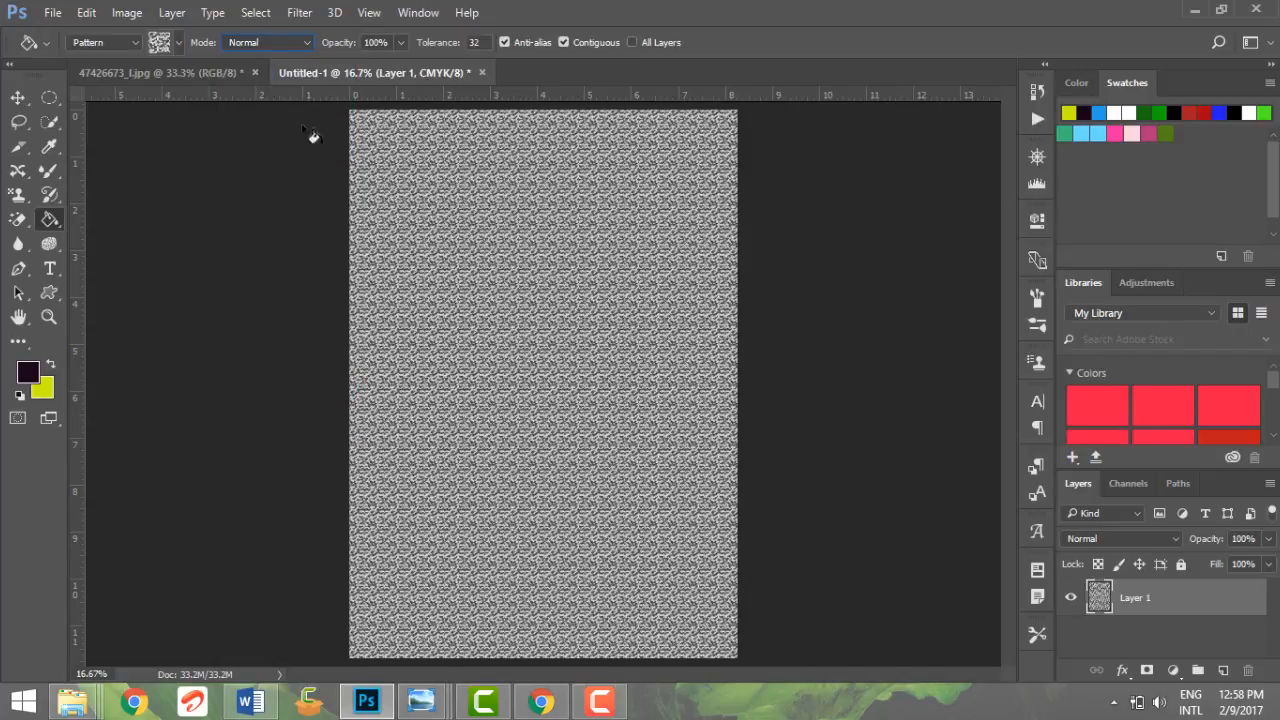
Step: In the 47426673_l.jpg document, set the Paint Bucket to fill with the yellow foreground color in Soft Light mode
left_click(227, 72)
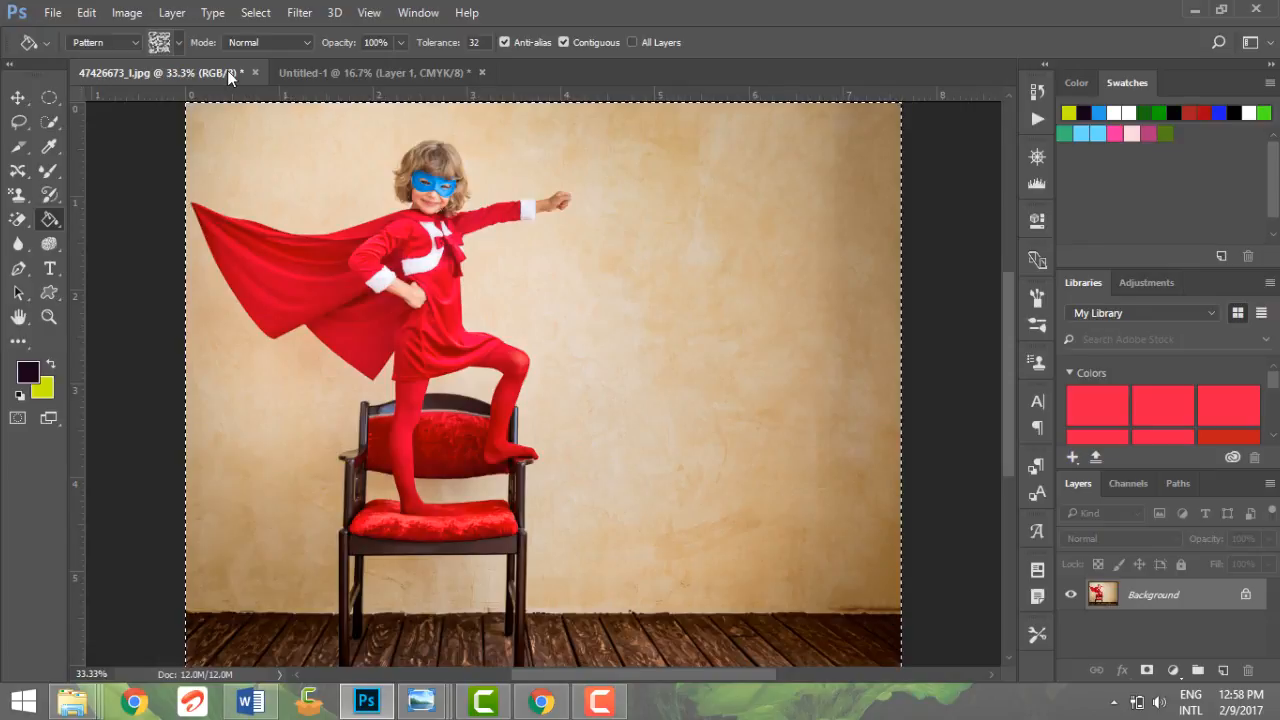
left_click(127, 44)
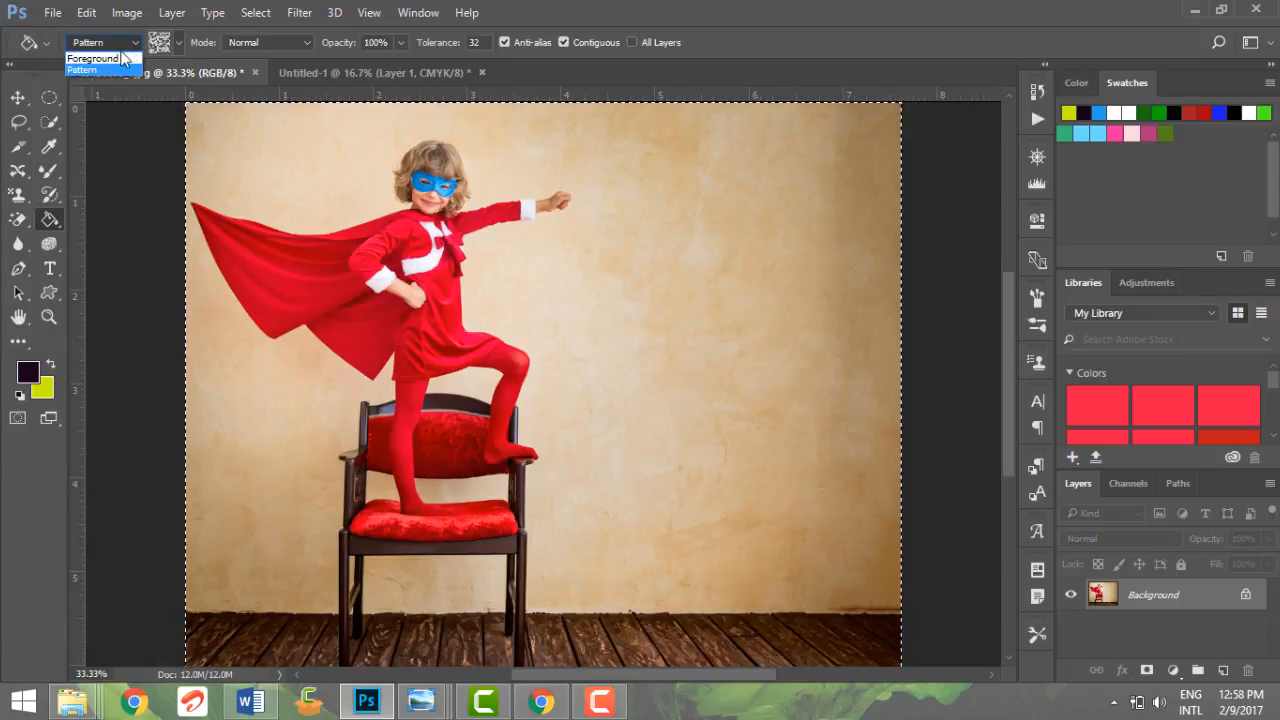
left_click(117, 54)
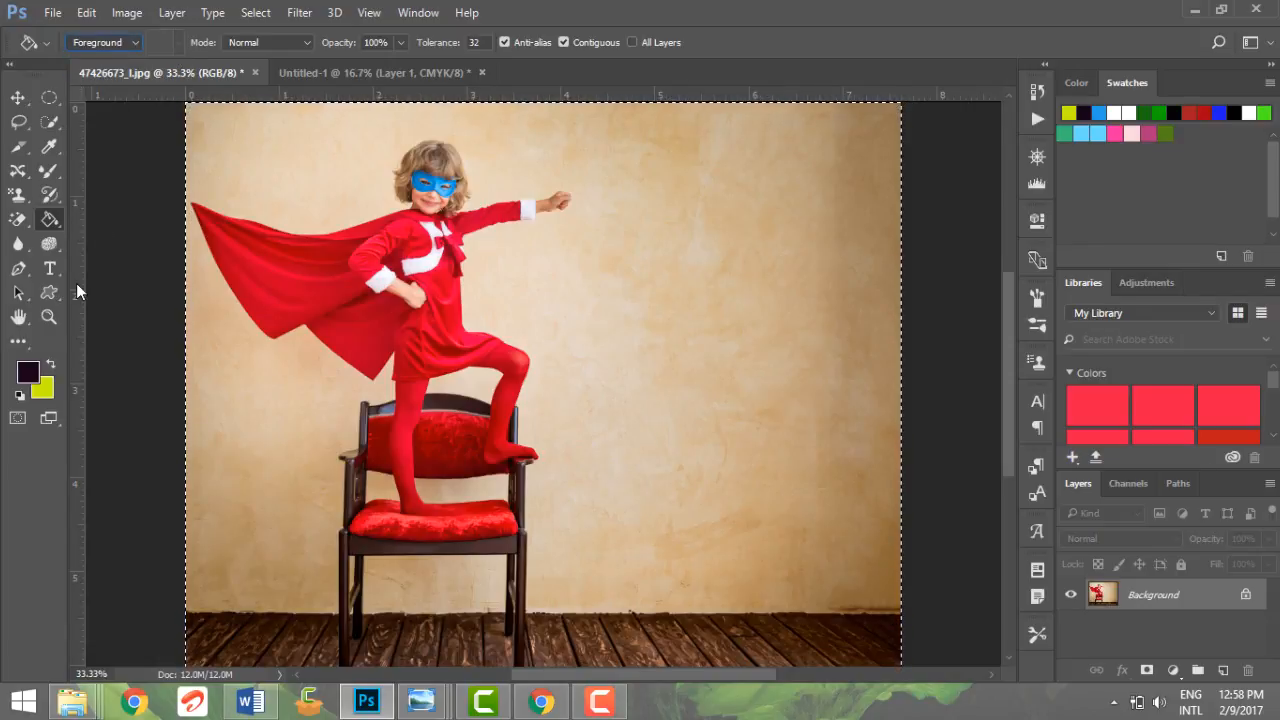
left_click(50, 365)
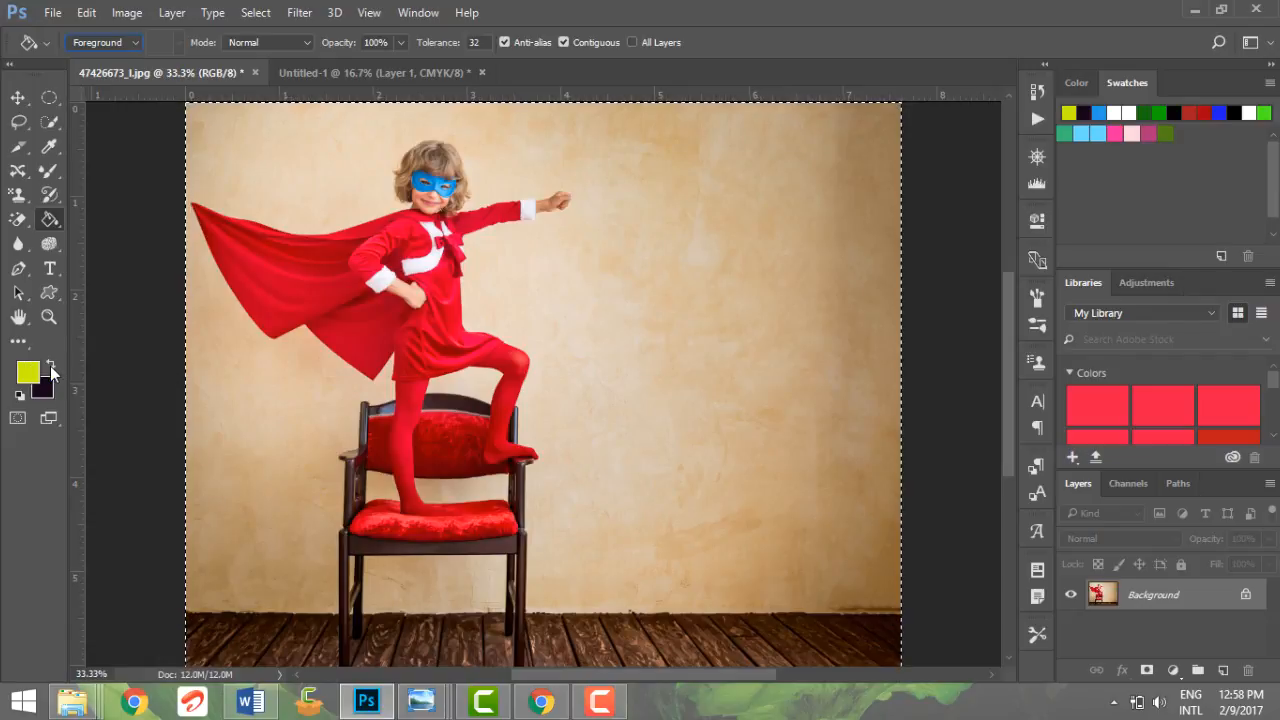
left_click(239, 43)
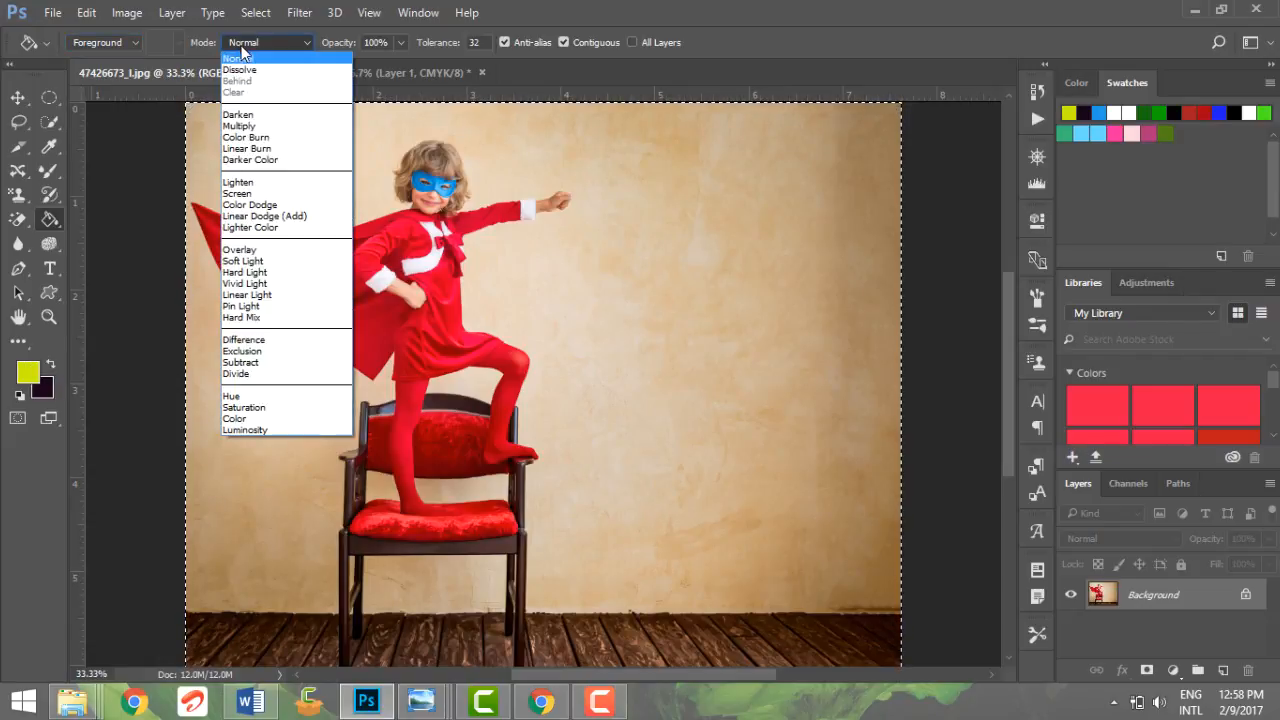
left_click(281, 263)
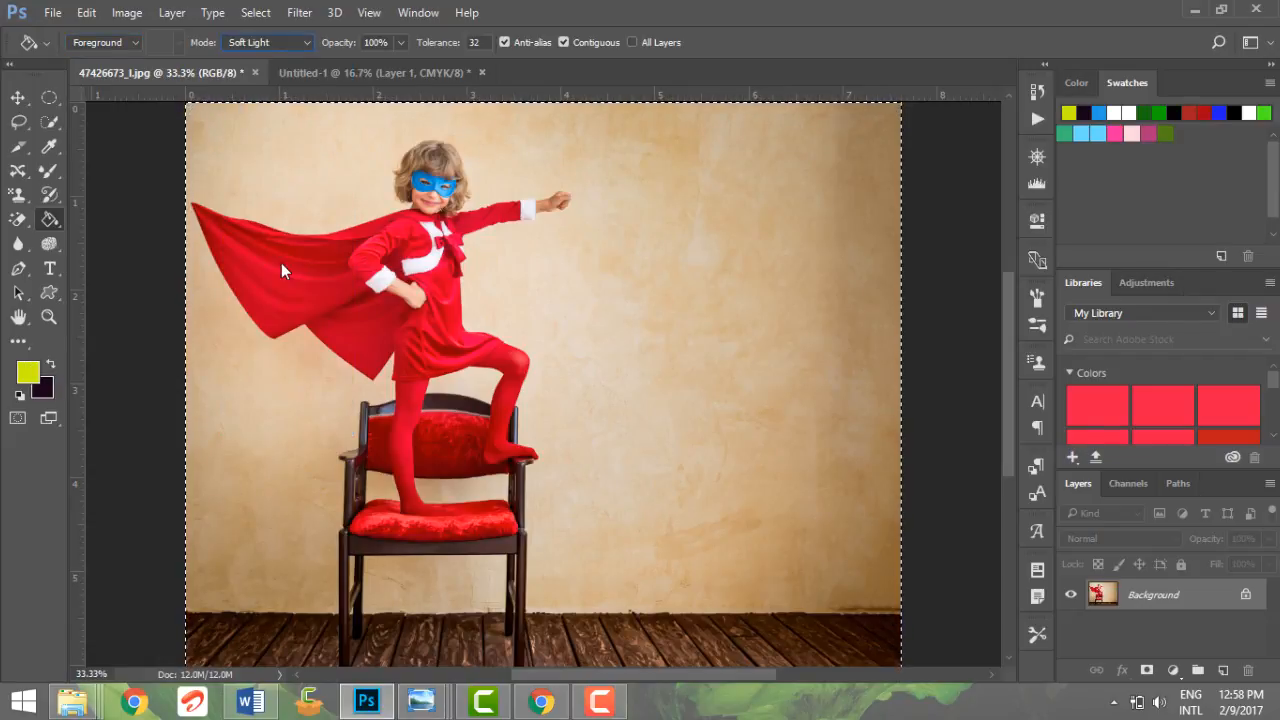
Step: Fill the beige wall areas around the child and the chair with the yellow foreground color in Soft Light mode
left_click(506, 262)
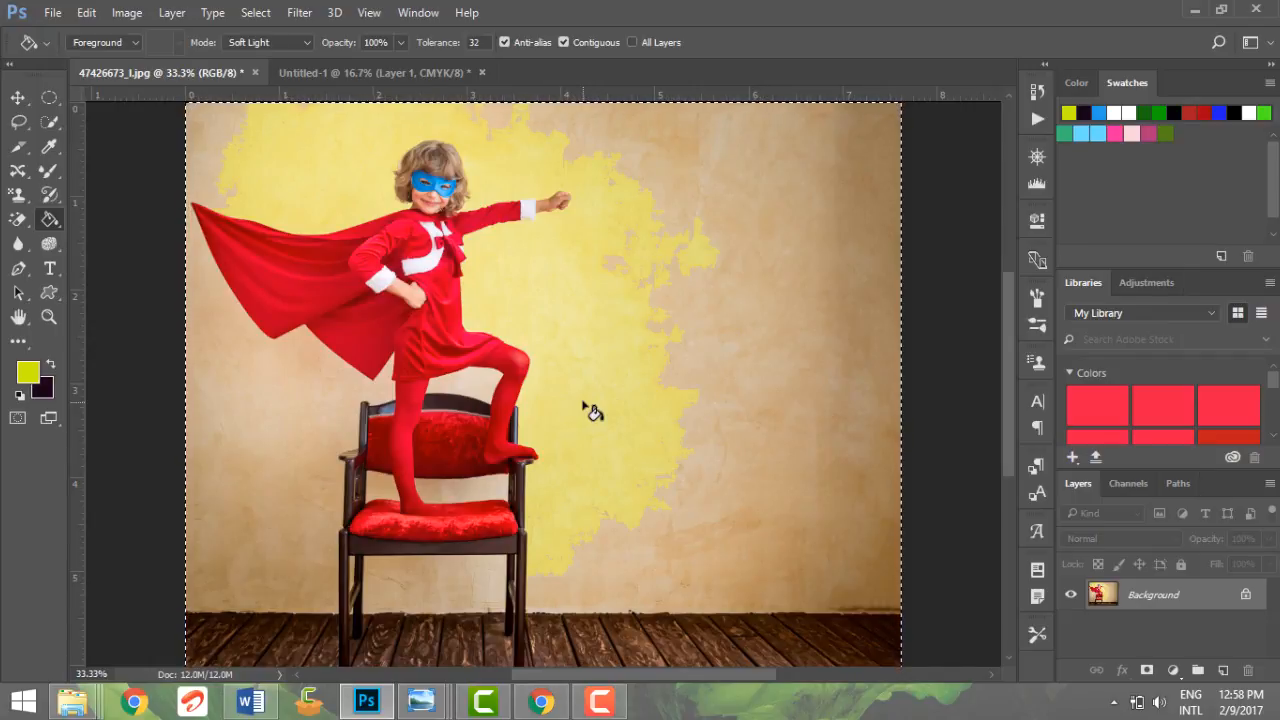
left_click(810, 313)
left_click(241, 428)
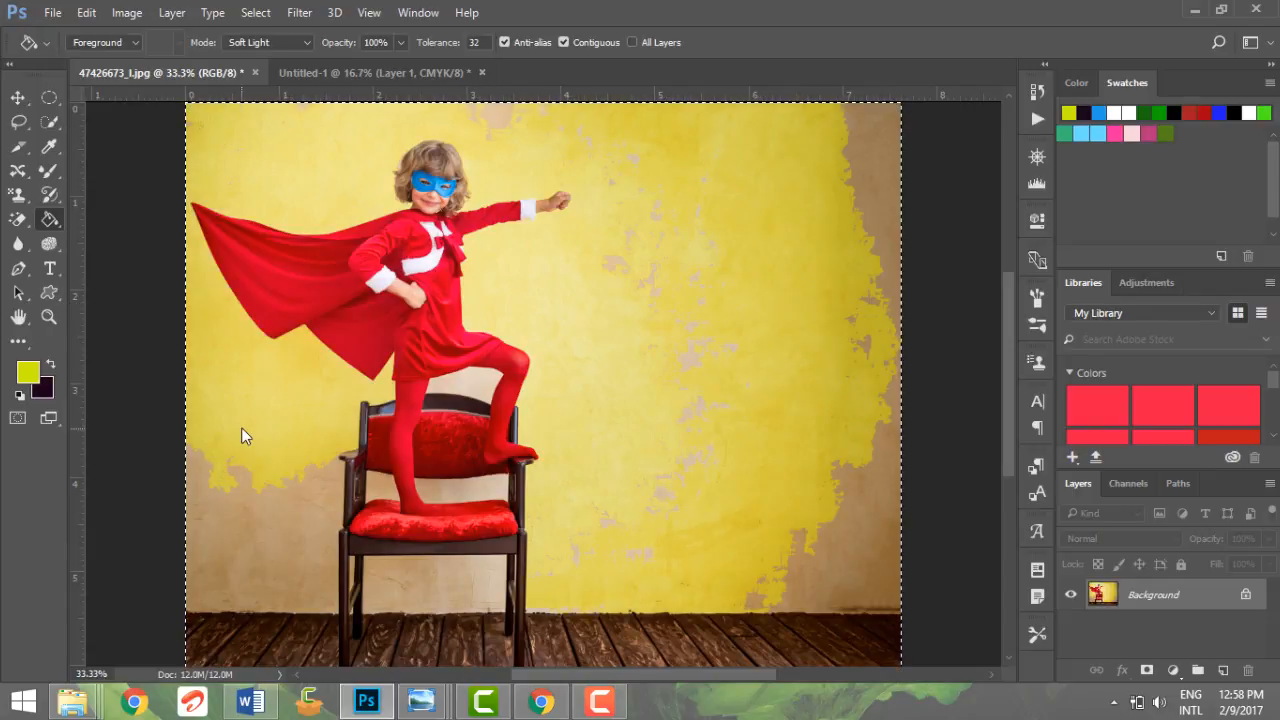
left_click(297, 511)
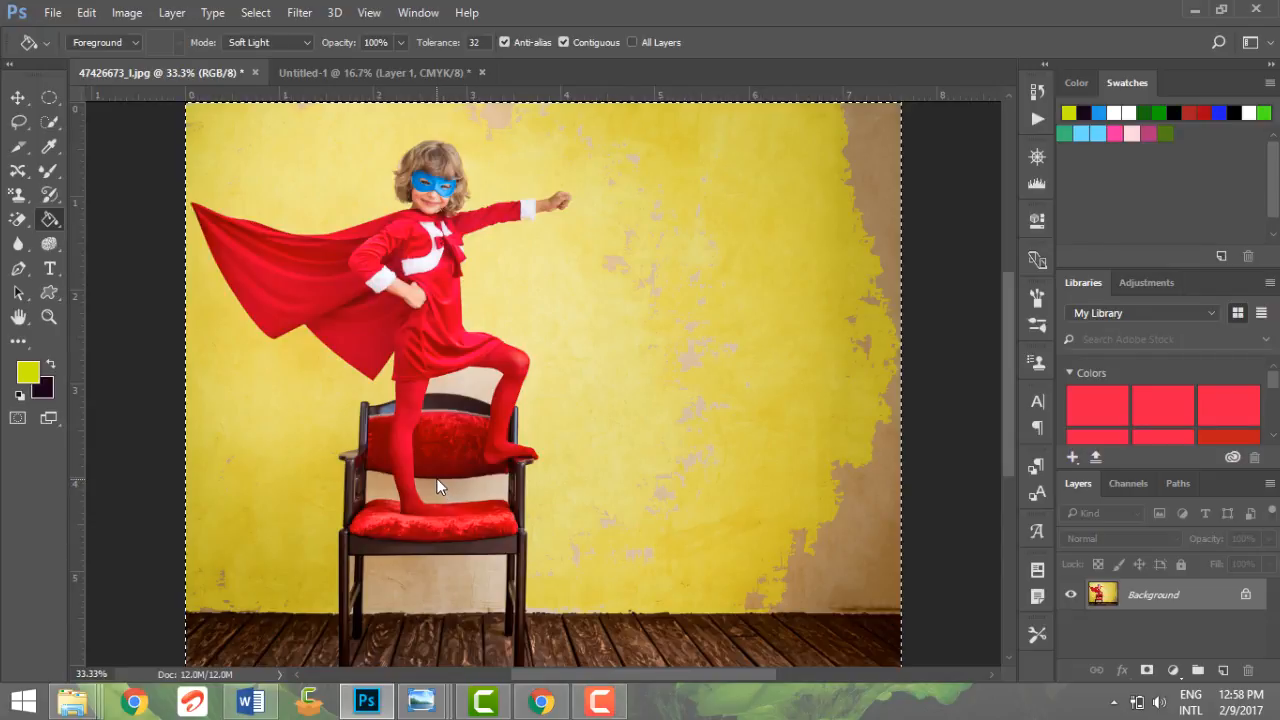
left_click(465, 592)
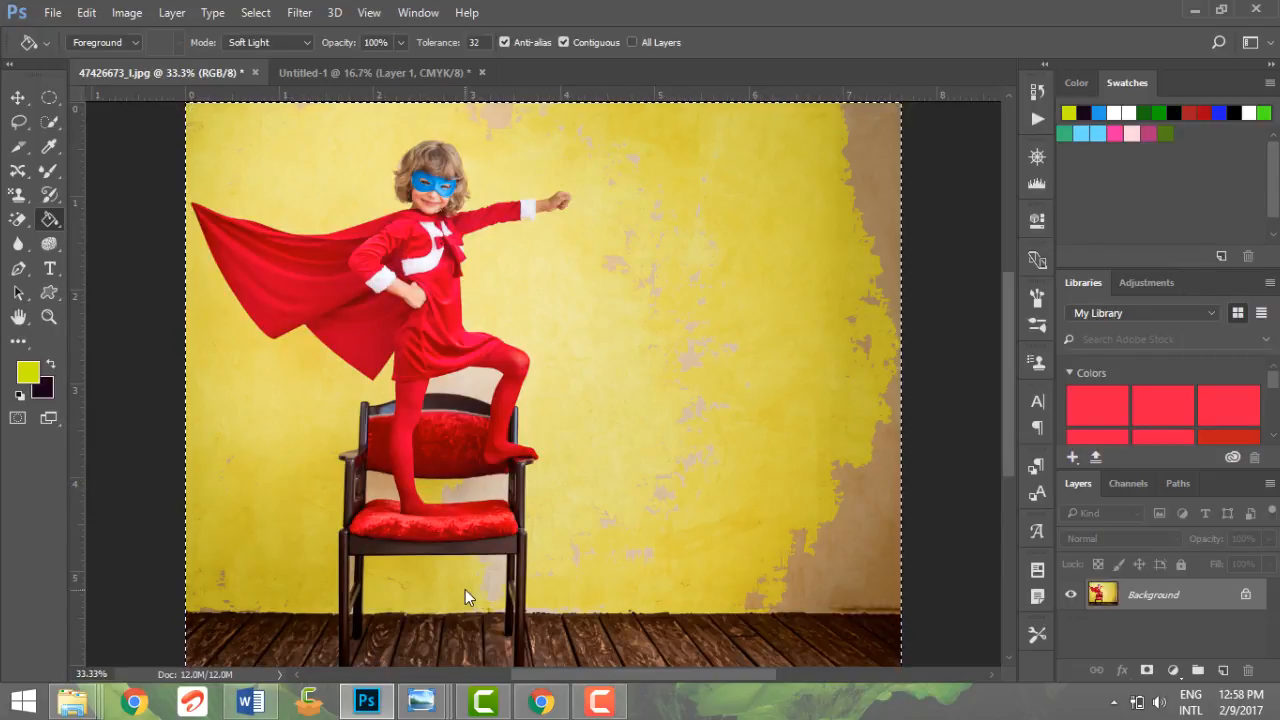
left_click(863, 520)
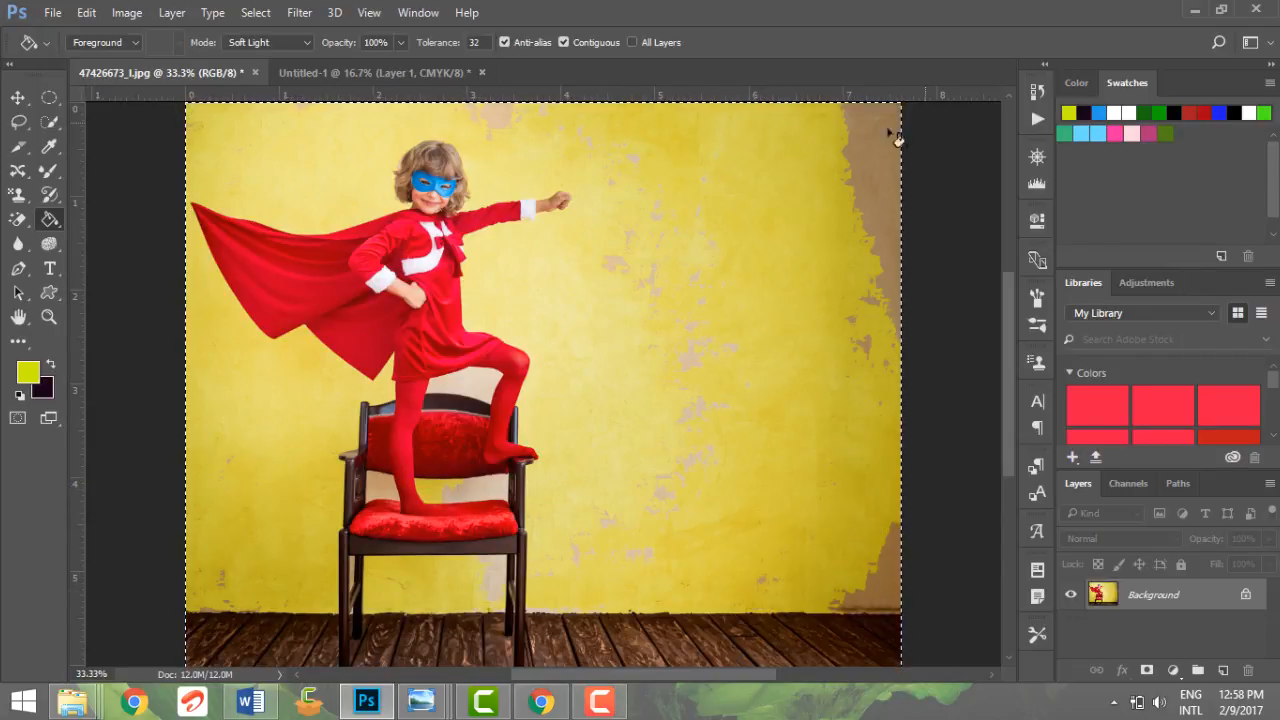
left_click(859, 146)
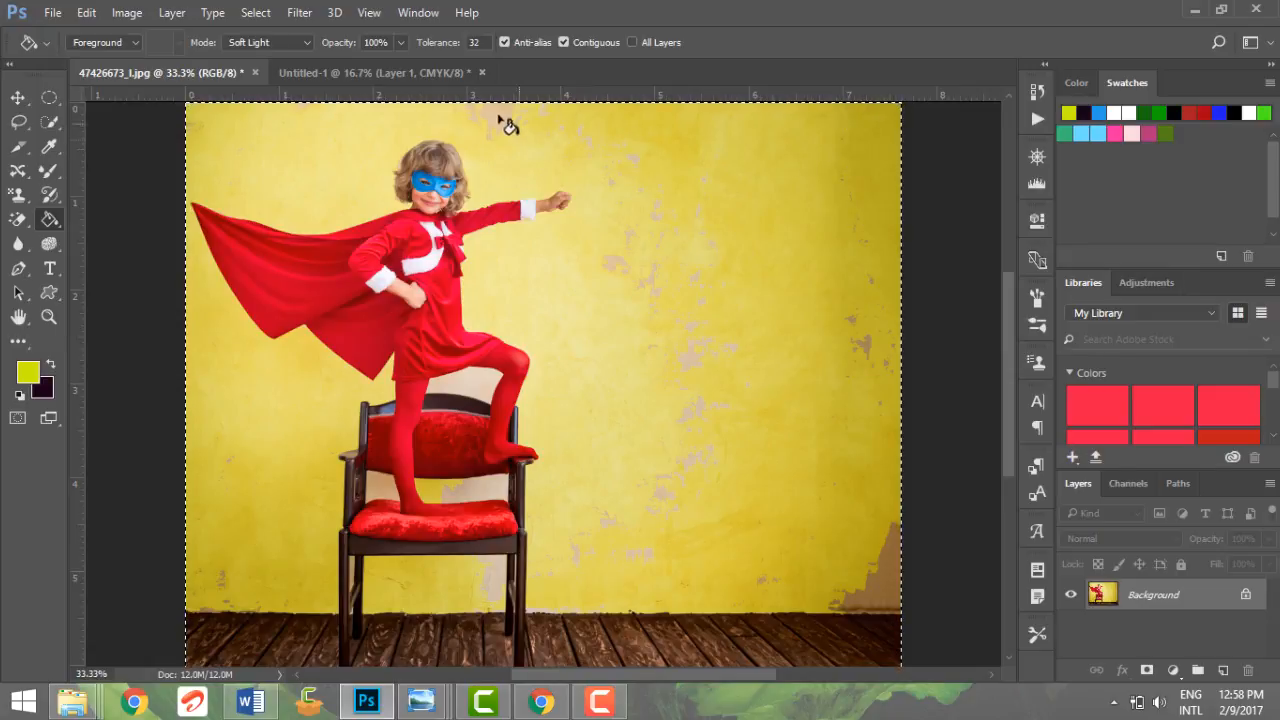